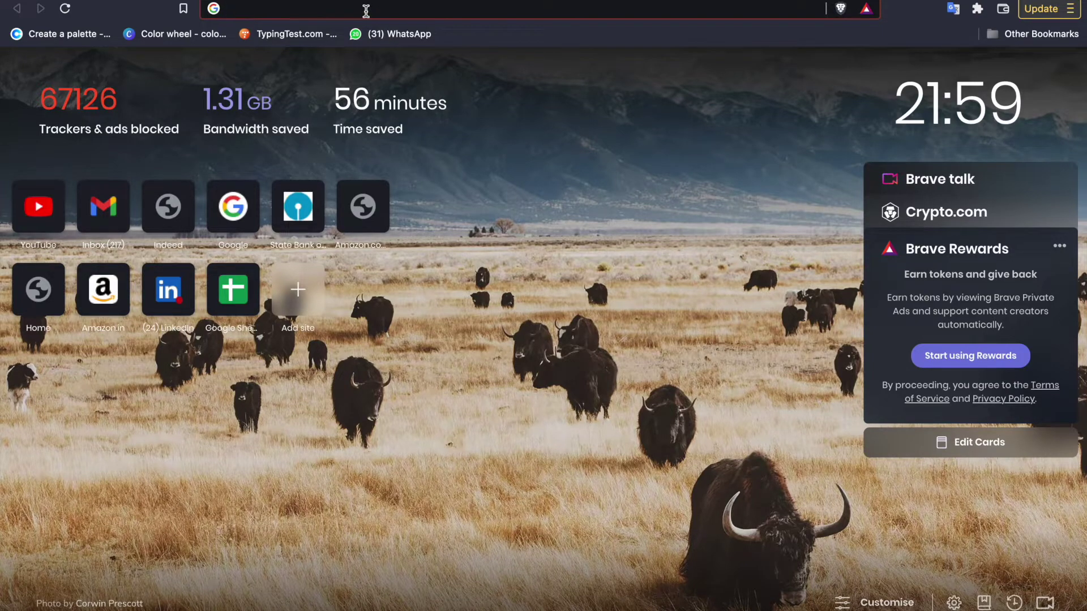
# Step: Open the PAUL portal at paul.uni-paderborn.de in Brave using the address-bar suggestion
pyautogui.write('paul.uni-paderborn.de')
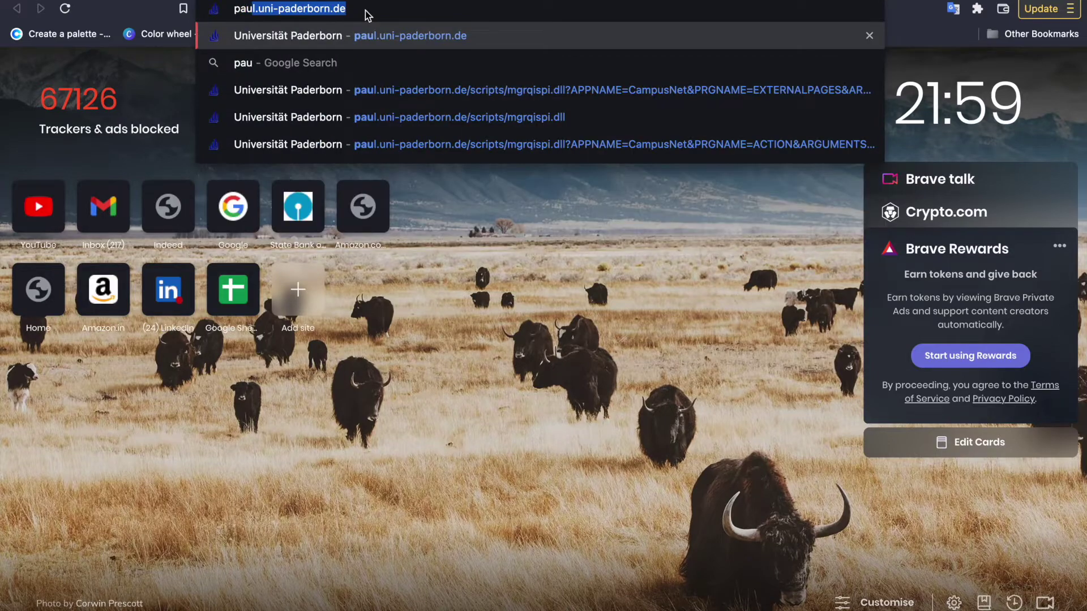
pyautogui.press('Return')
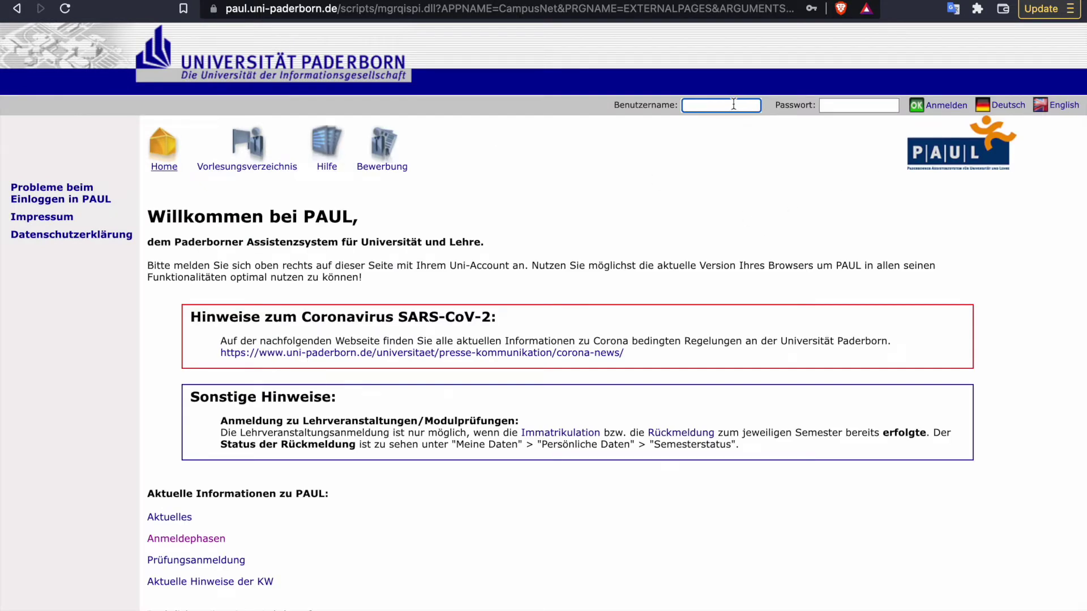
# Step: Log into PAUL with the saved credentials and go to the Studies section
pyautogui.click(730, 105)
pyautogui.click(727, 149)
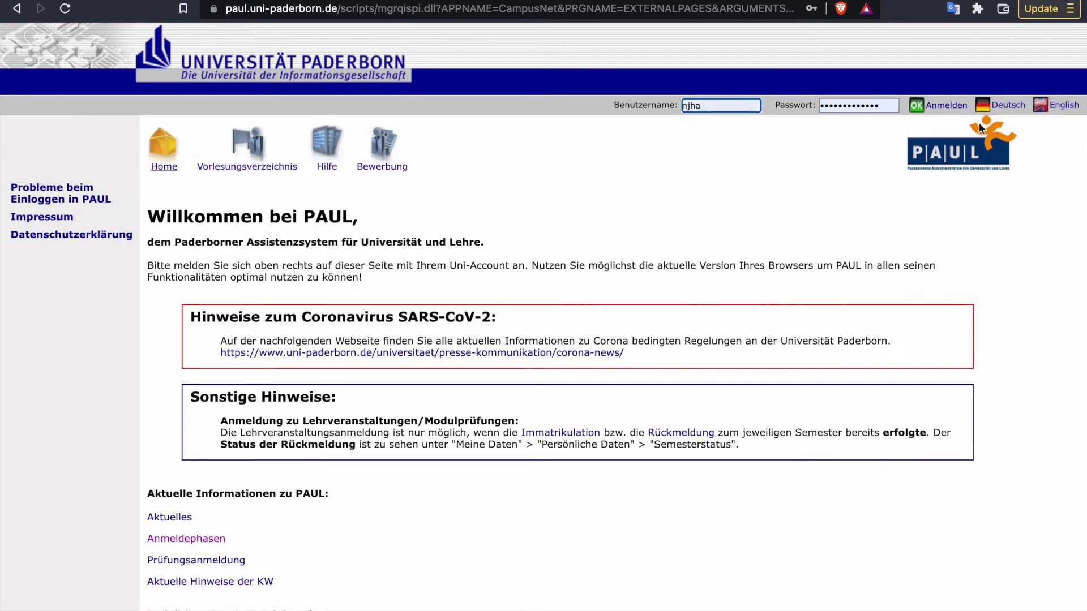
pyautogui.click(928, 107)
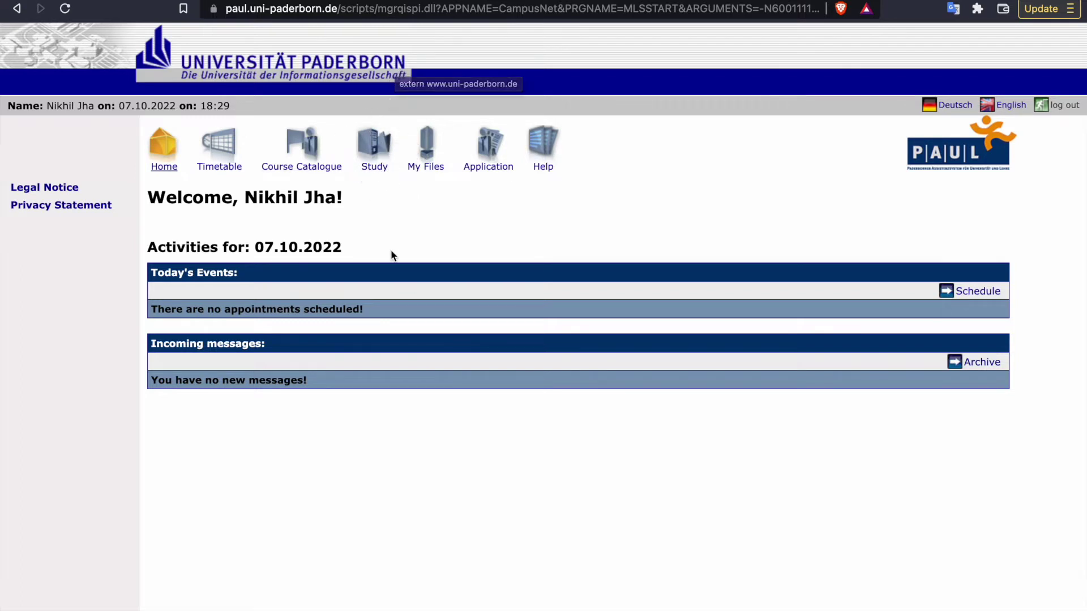
pyautogui.click(373, 173)
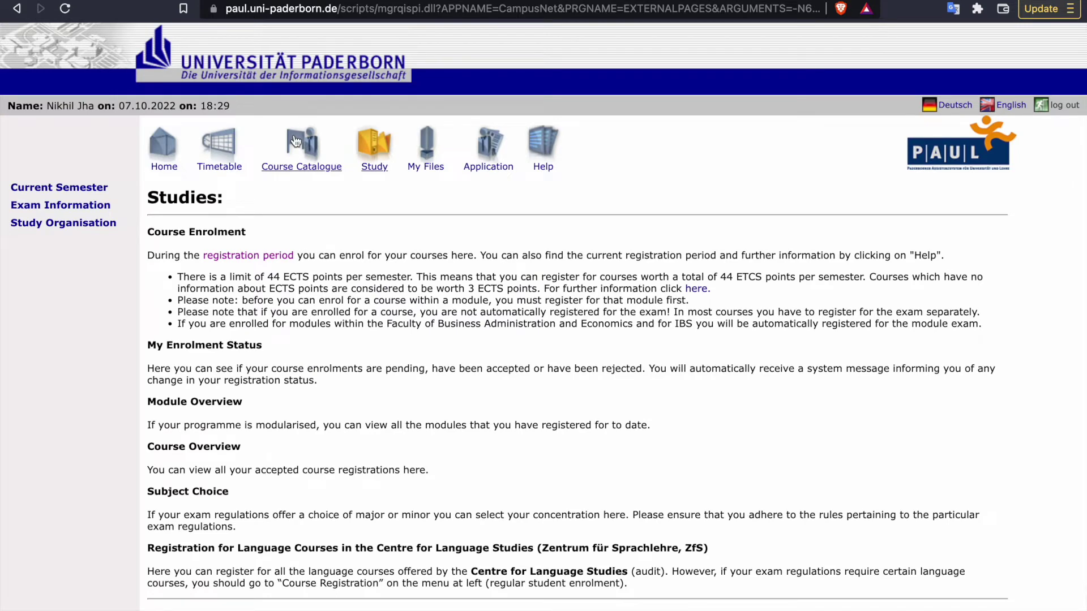
# Step: Browse the Winter 2022/23 catalogue down to Computer Science Master Studies, Computer Systems
pyautogui.click(296, 168)
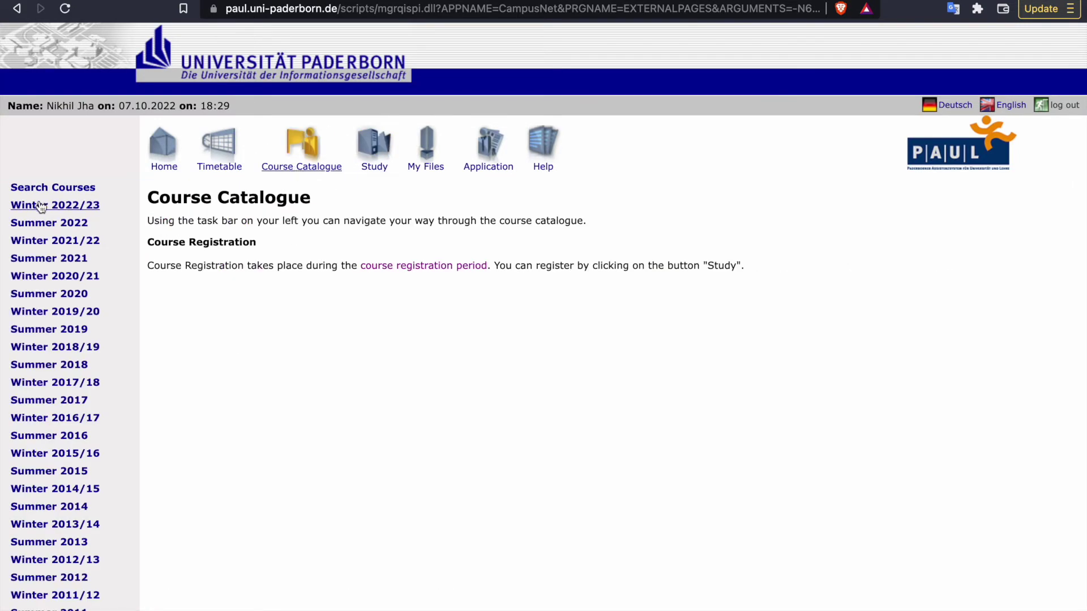
pyautogui.click(42, 207)
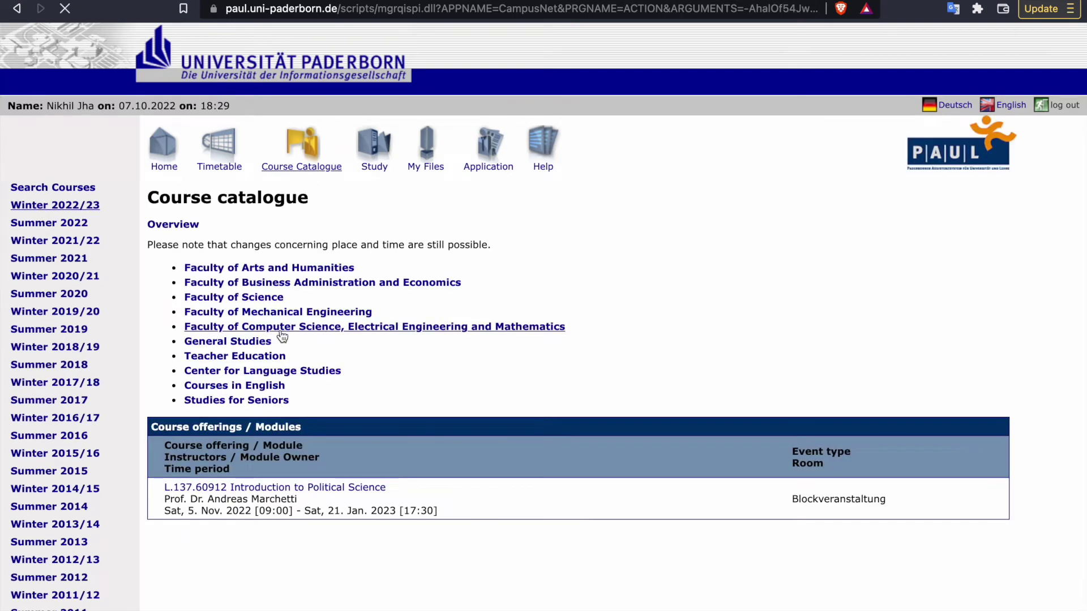
pyautogui.scroll(-1, 371, 339)
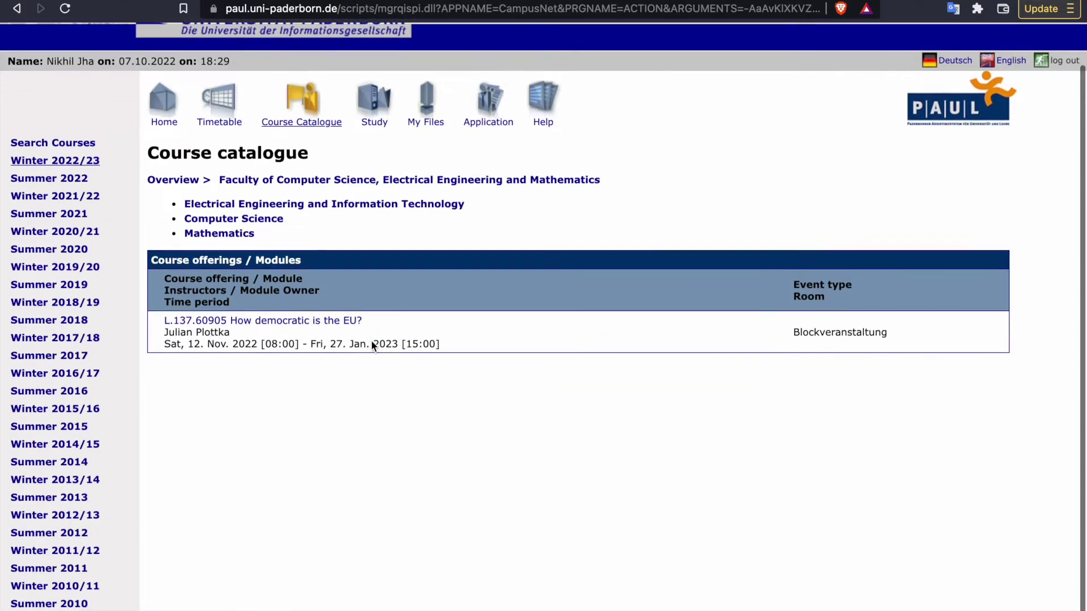
pyautogui.scroll(1, 372, 342)
pyautogui.click(250, 276)
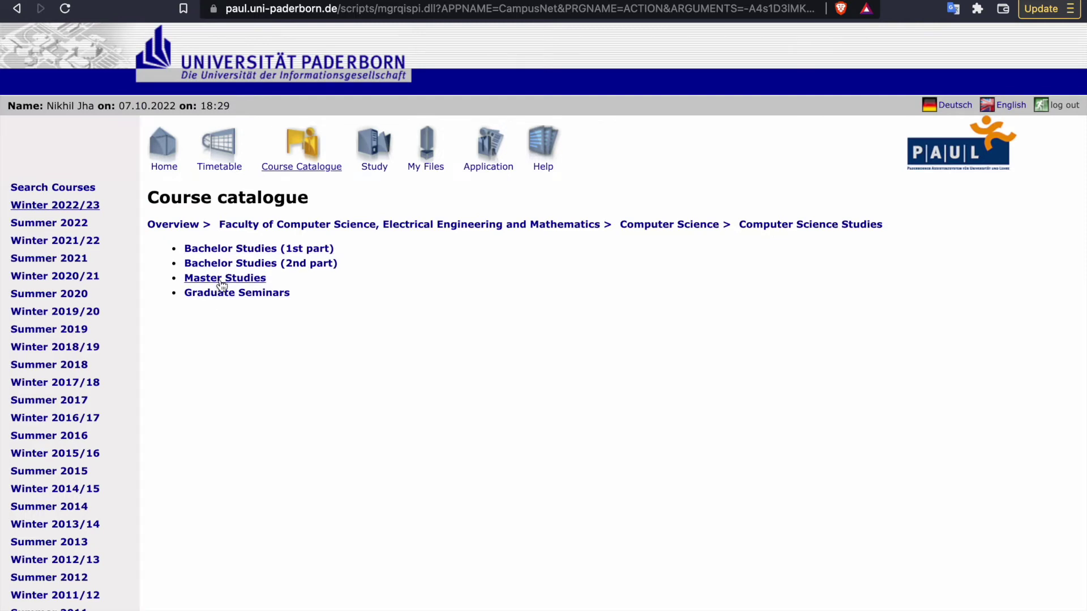
pyautogui.click(252, 298)
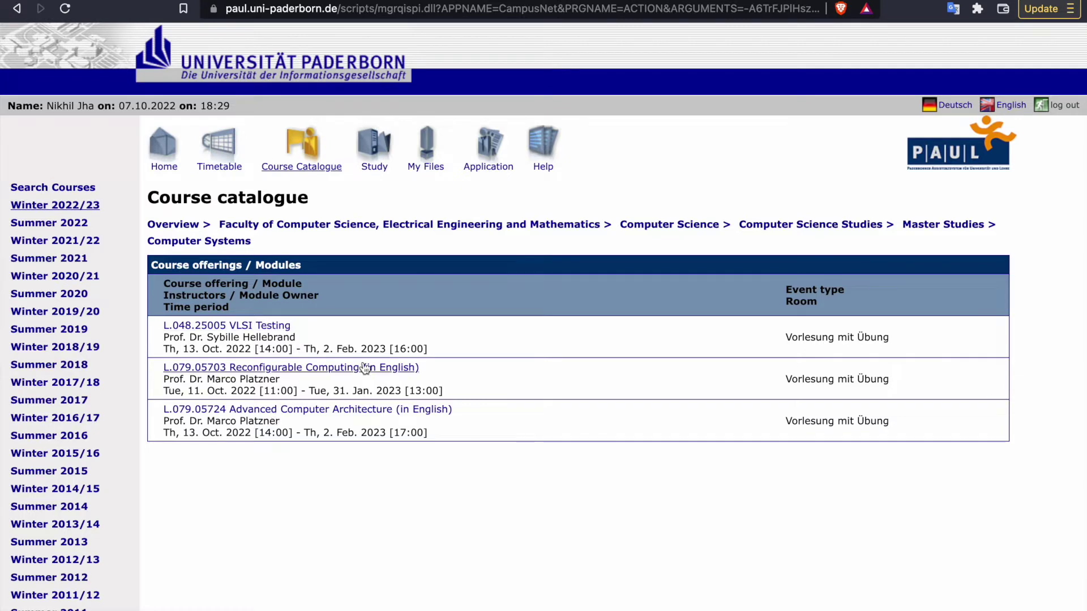
# Step: Review the L.048.25005 VLSI Testing course details and modules, then return to Studies
pyautogui.click(258, 328)
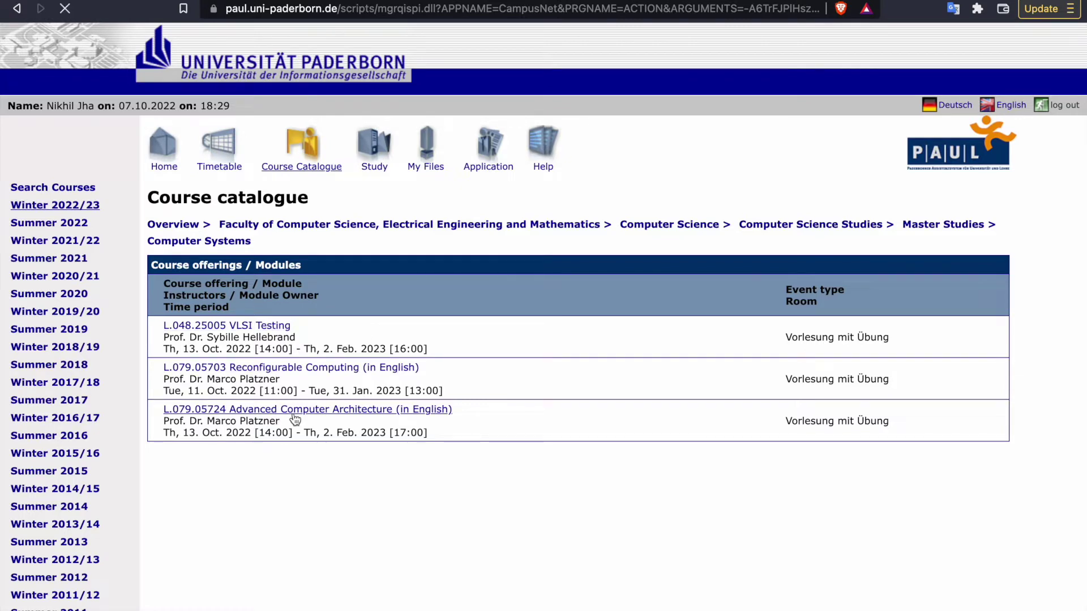
pyautogui.scroll(-3, 324, 249)
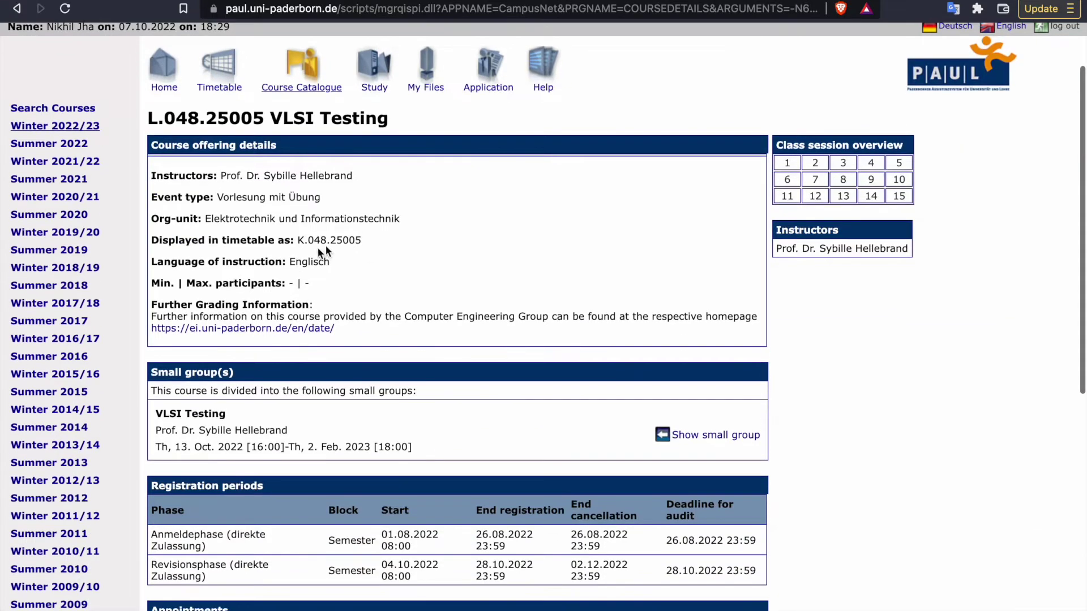
pyautogui.scroll(-15, 256, 401)
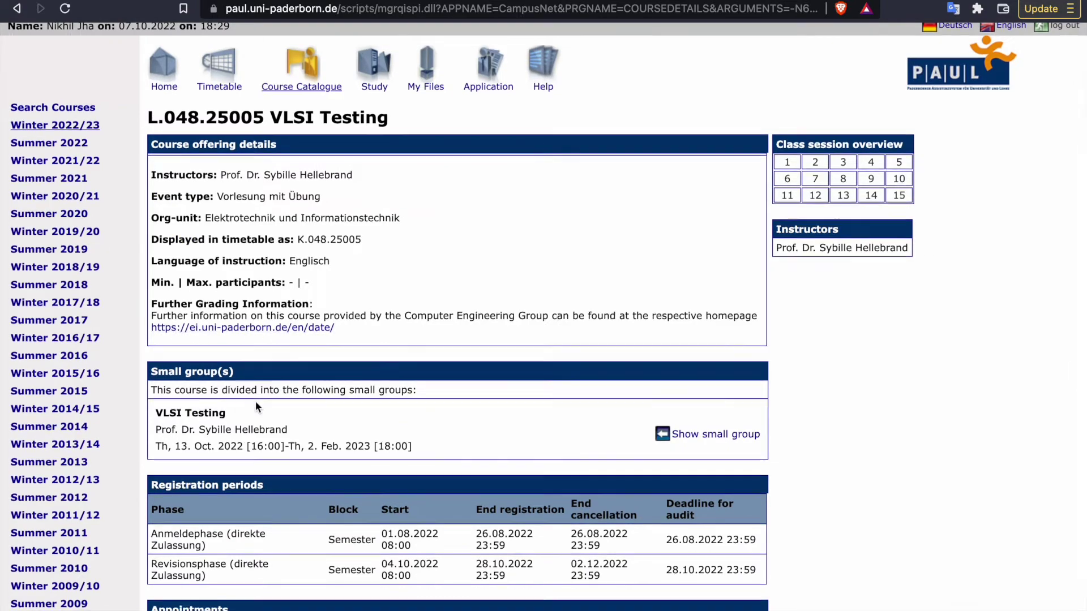
pyautogui.scroll(-2, 256, 400)
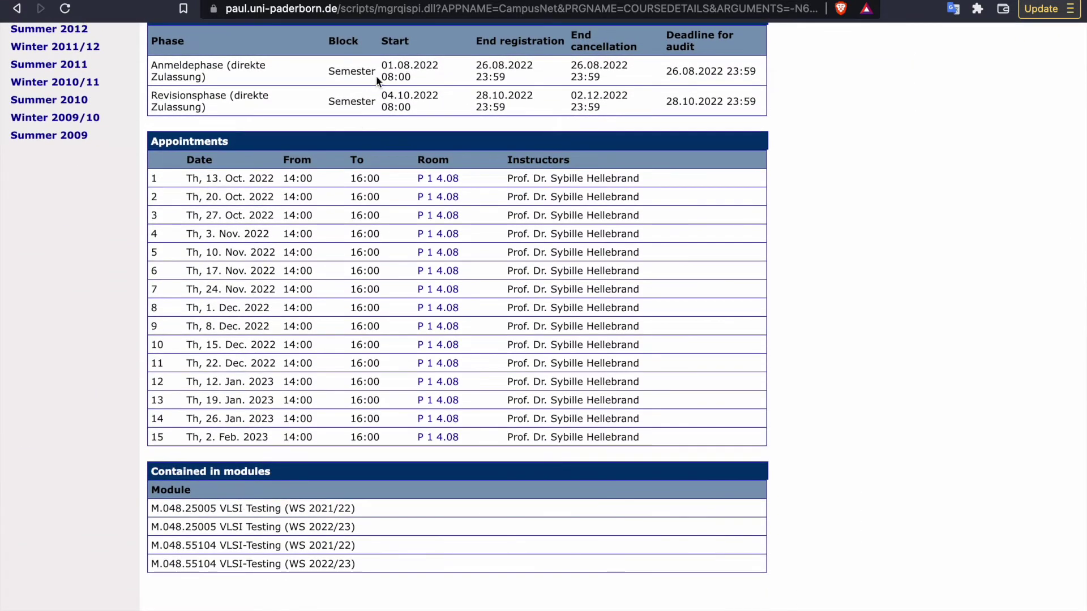
pyautogui.scroll(15, 257, 344)
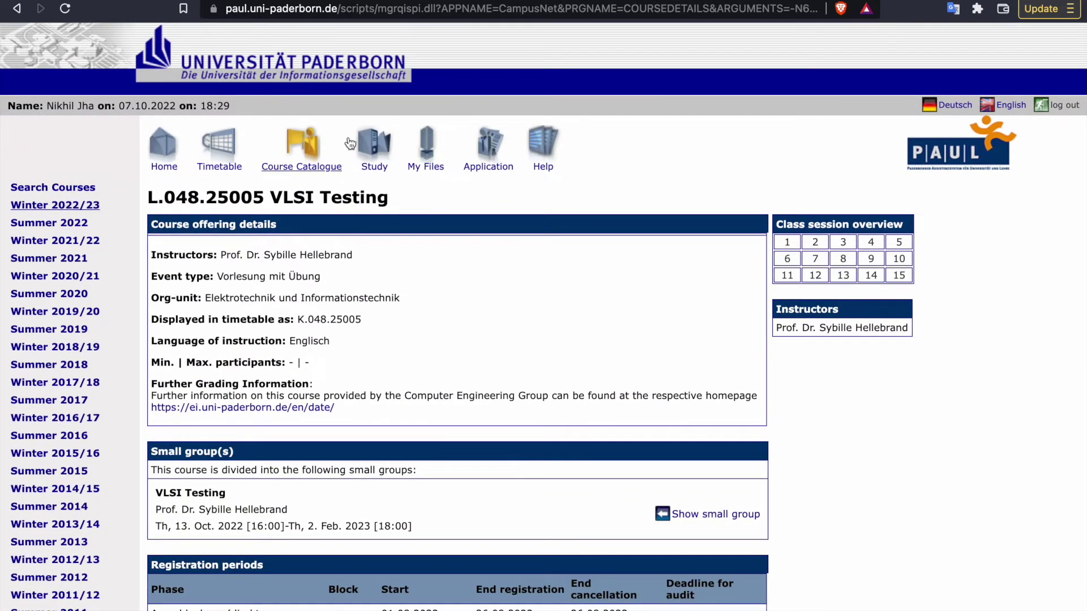
pyautogui.click(376, 149)
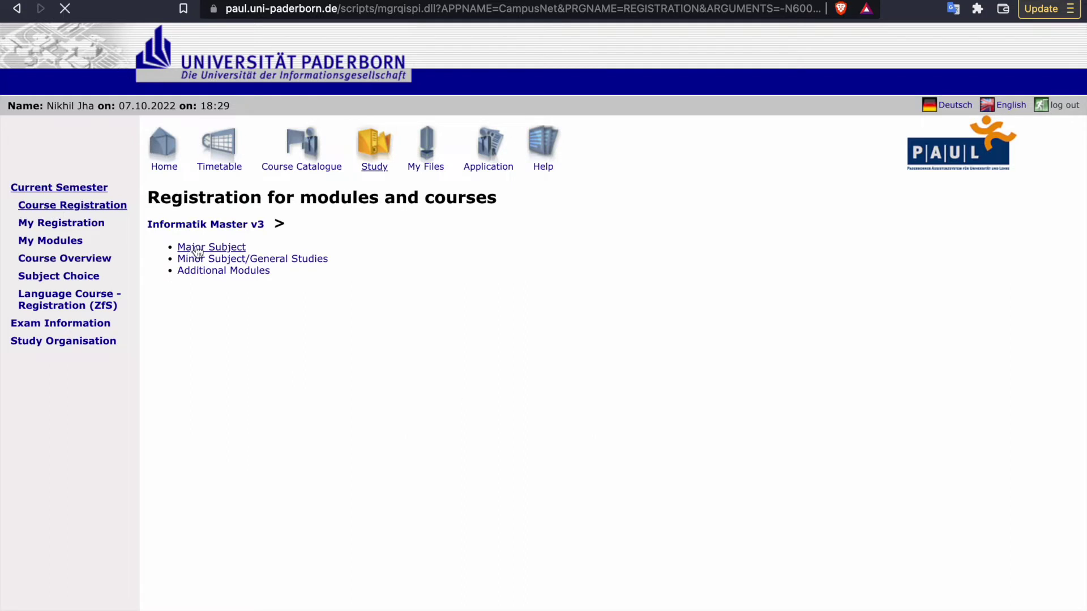
# Step: Open the Major Subject registration options to reach the Software Engineering focus area
pyautogui.click(198, 248)
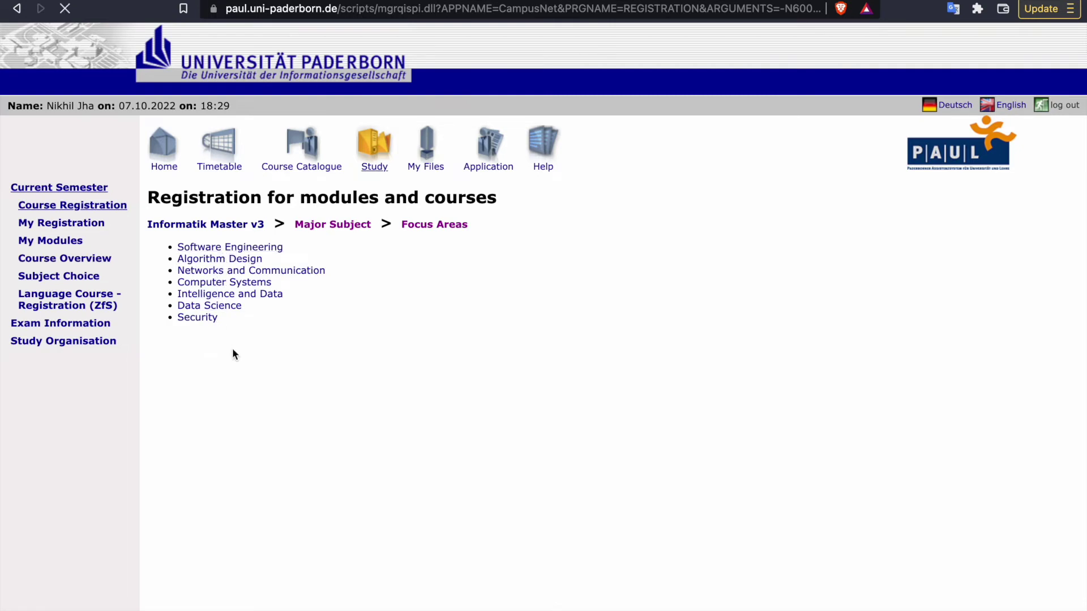
# Step: Scroll the Software Engineering list to M.079.4076 Data-Driven Innovation and Engineering for registration
pyautogui.scroll(-5, 236, 272)
pyautogui.scroll(-5, 235, 270)
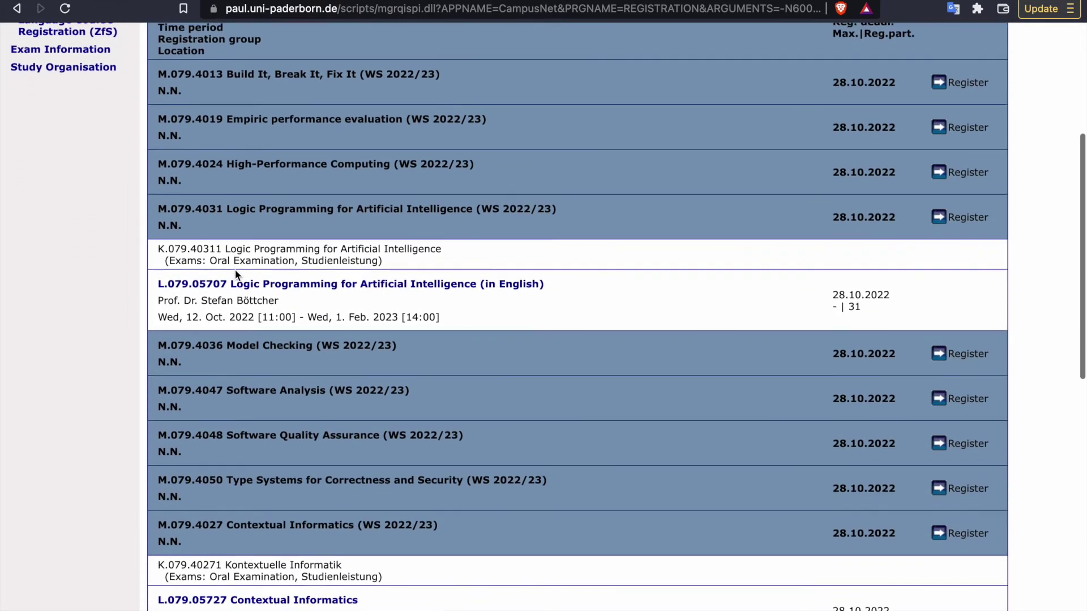
pyautogui.scroll(3, 235, 270)
pyautogui.scroll(1, 236, 270)
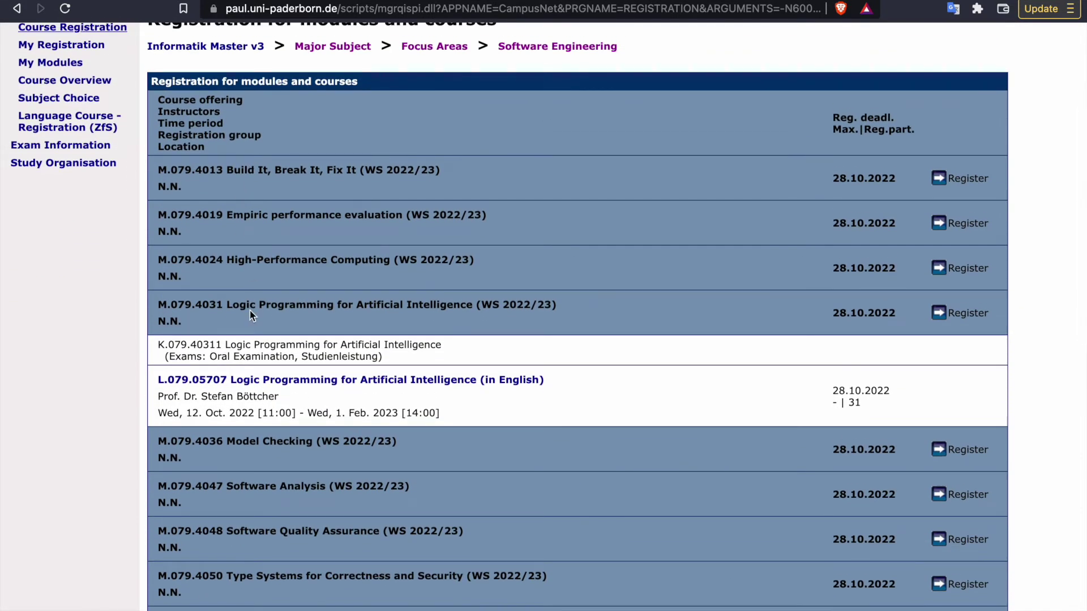
pyautogui.scroll(-5, 249, 305)
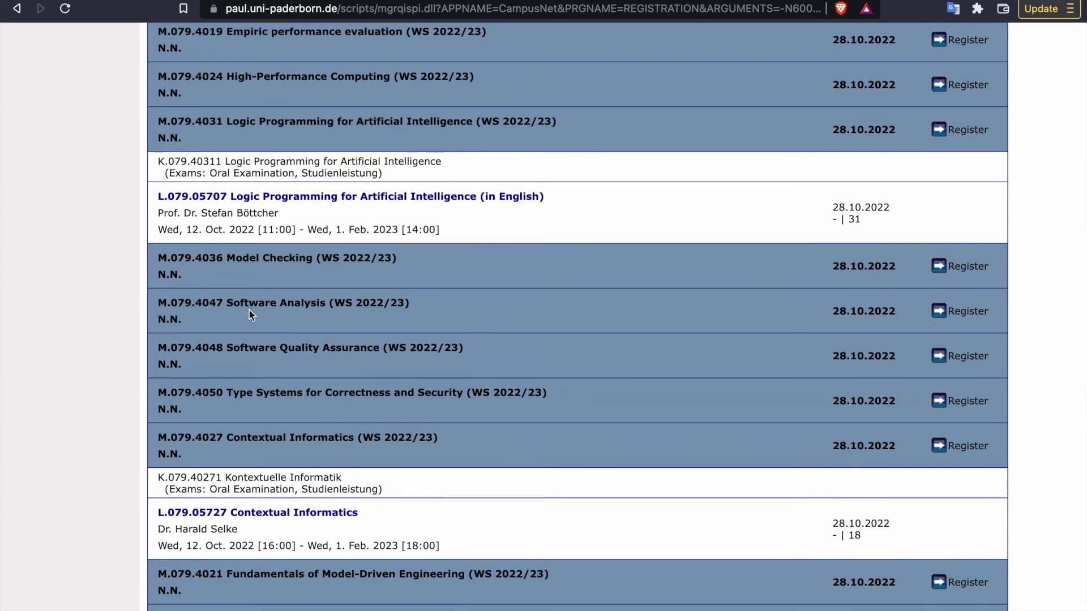
pyautogui.scroll(2, 251, 316)
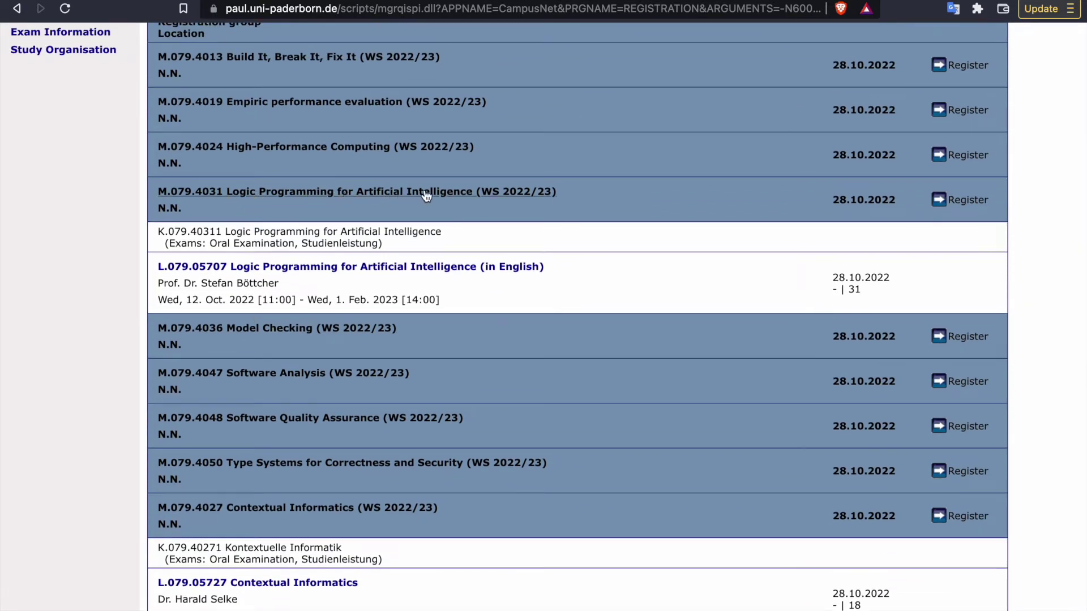
pyautogui.press('super+minus')
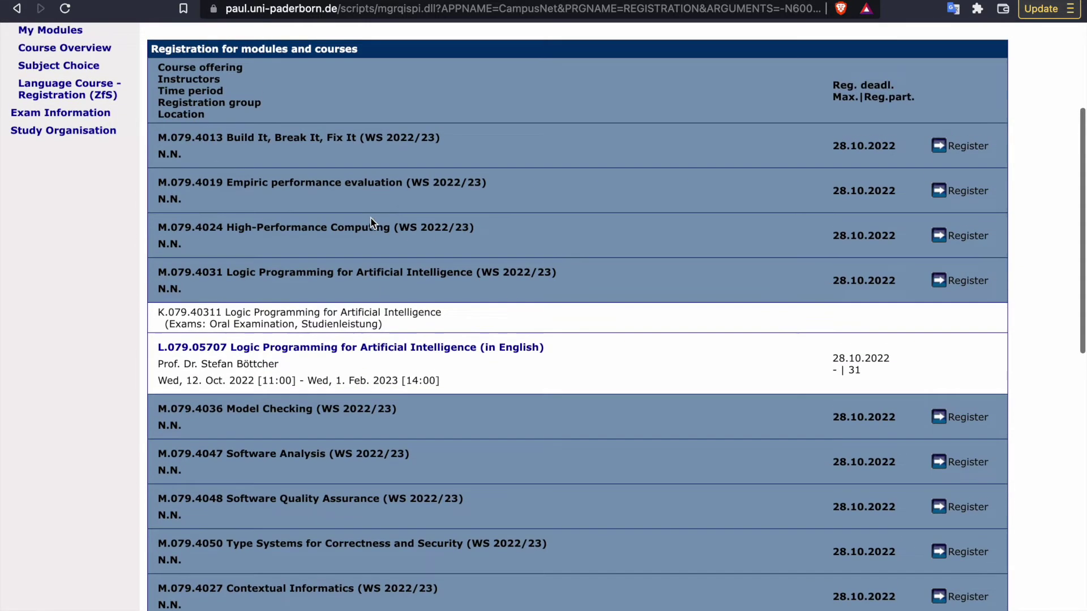
pyautogui.press('super+equal')
pyautogui.scroll(-5, 372, 222)
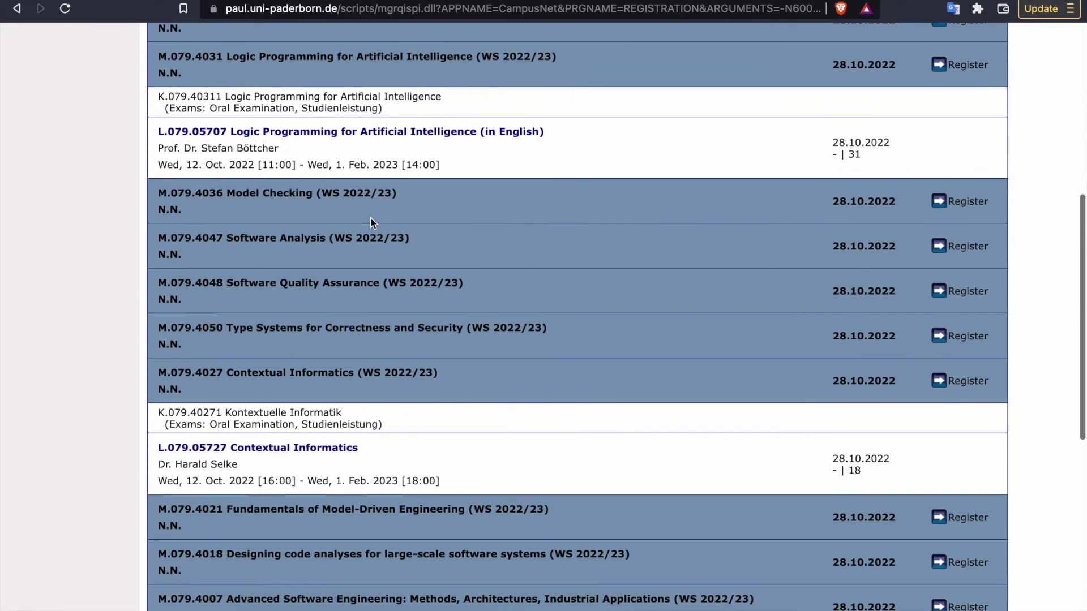
pyautogui.scroll(-4, 370, 216)
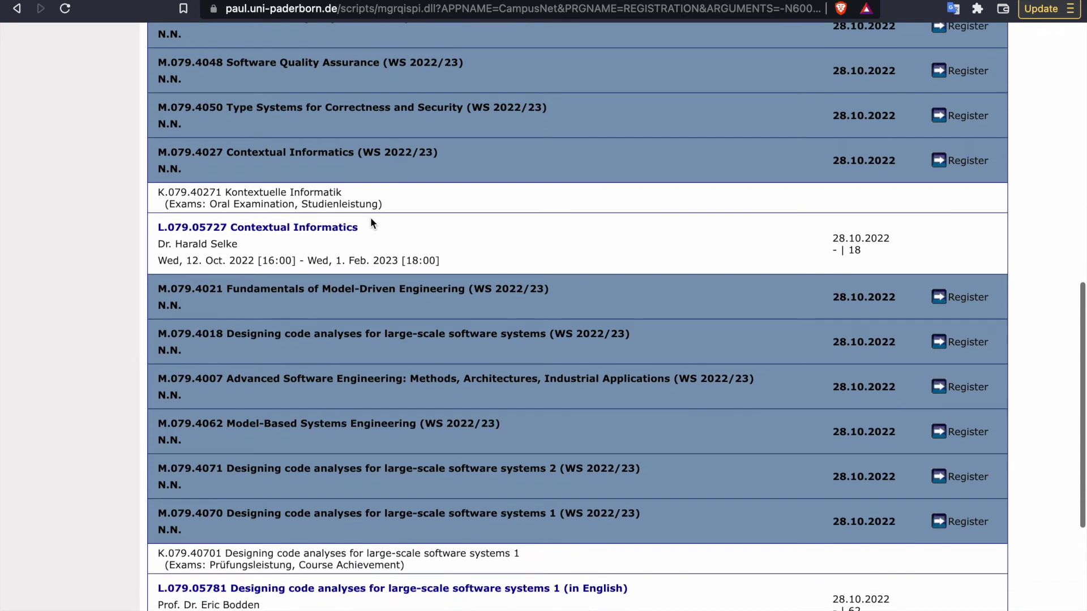
pyautogui.scroll(-1, 332, 461)
pyautogui.scroll(-2, 332, 460)
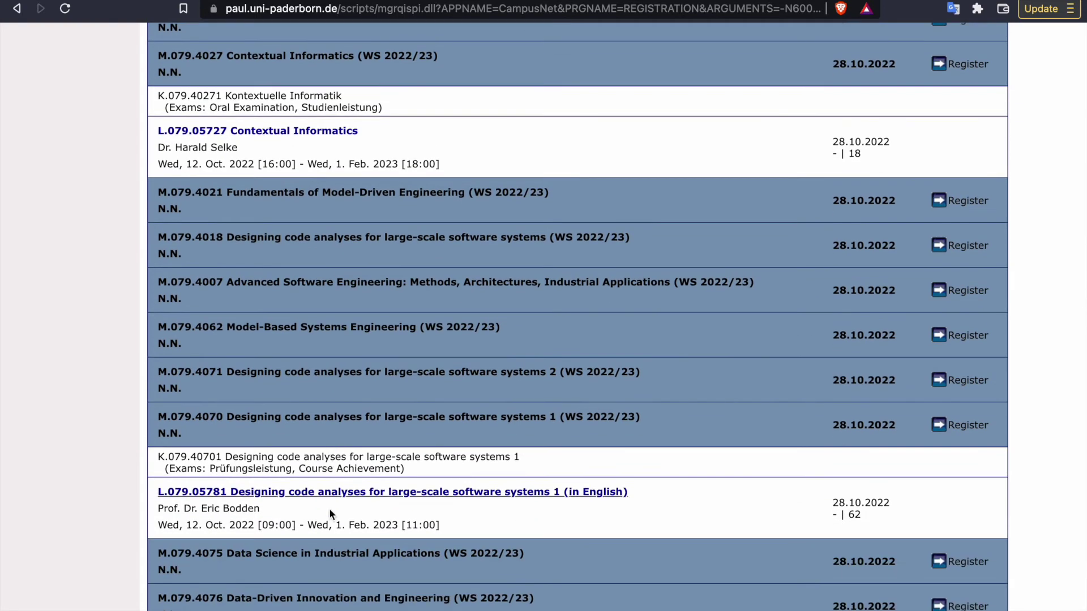
pyautogui.scroll(-3, 331, 509)
pyautogui.scroll(-2, 330, 519)
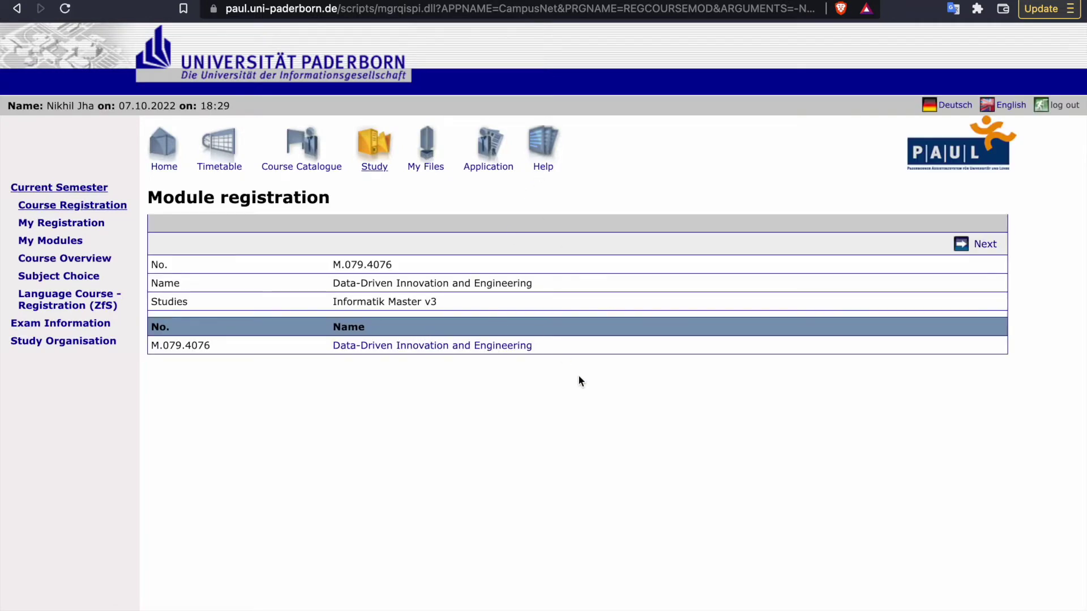
# Step: Confirm and submit registration for module M.079.4076, then return to the registration list
pyautogui.click(980, 247)
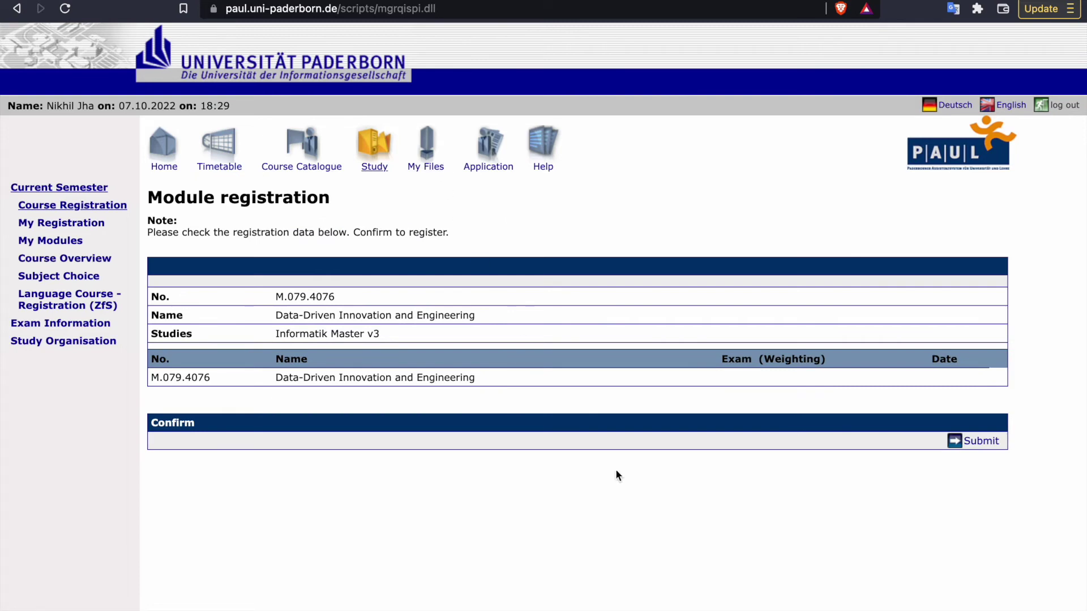
pyautogui.click(959, 447)
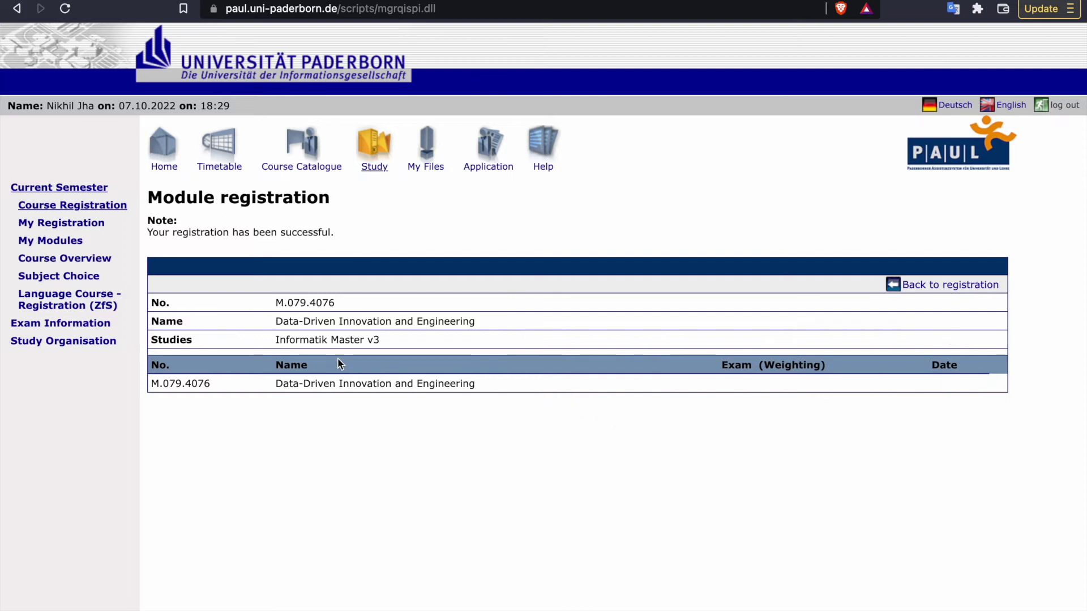
pyautogui.click(954, 288)
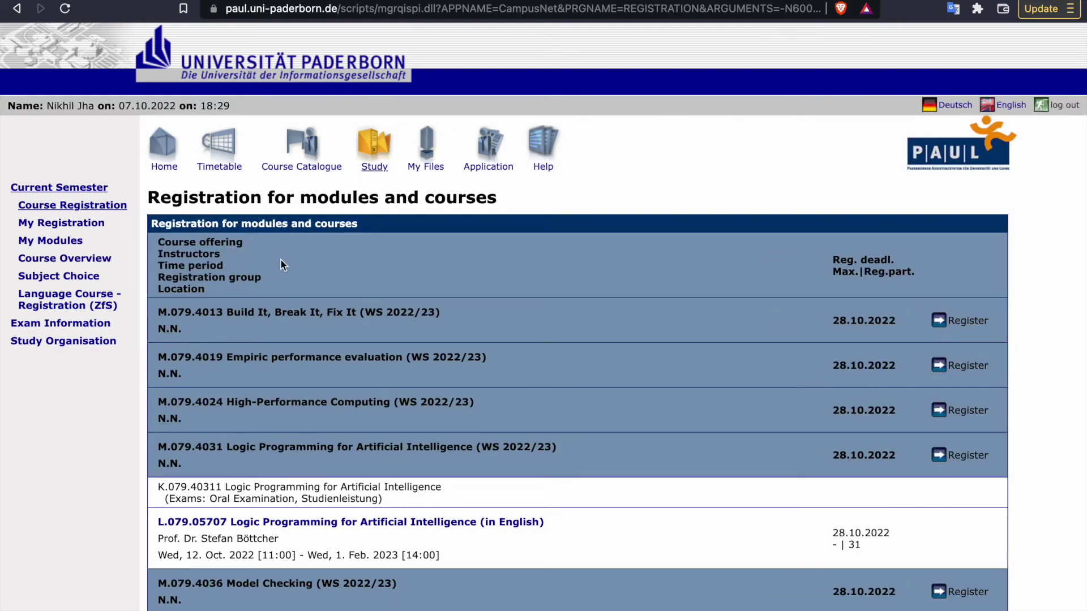
# Step: Register for course L.079.05722 Data-Driven Innovation and Engineering (English) with Tutorial 1 as small group
pyautogui.scroll(-15, 339, 402)
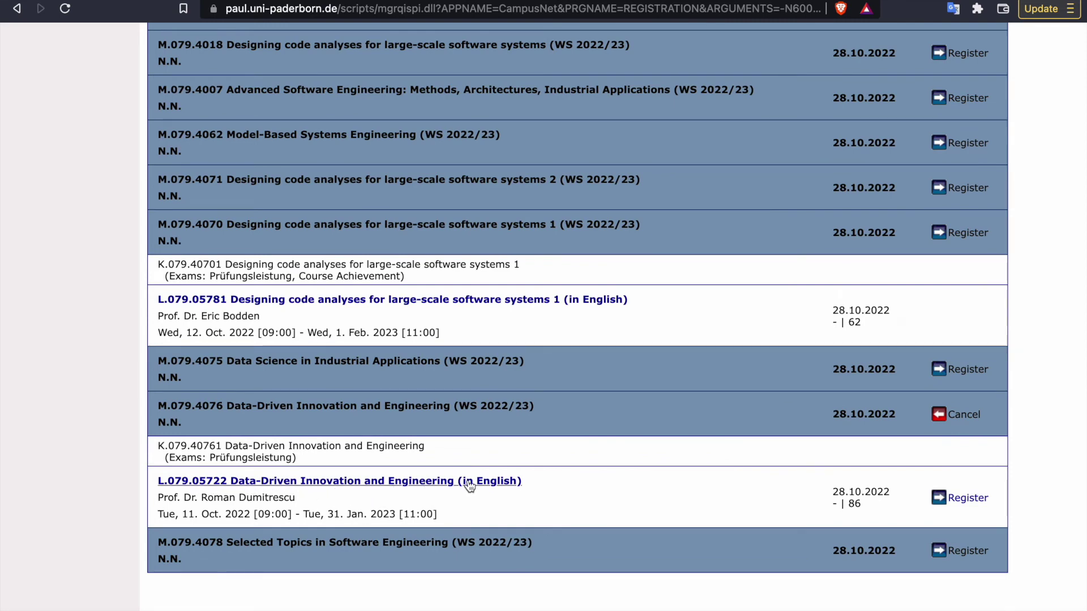
pyautogui.click(972, 506)
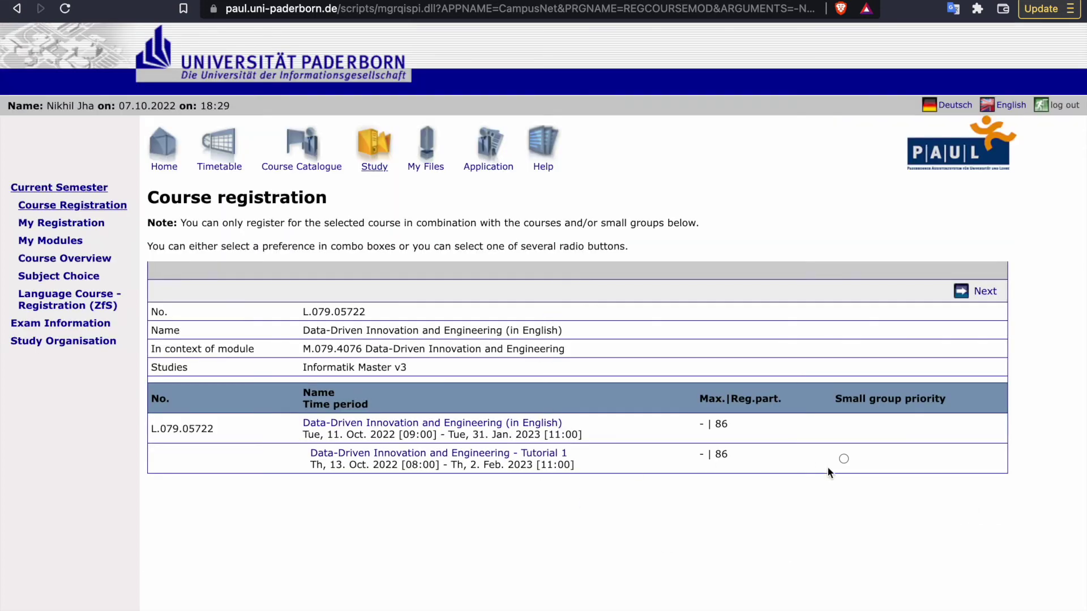
pyautogui.click(843, 459)
pyautogui.click(980, 291)
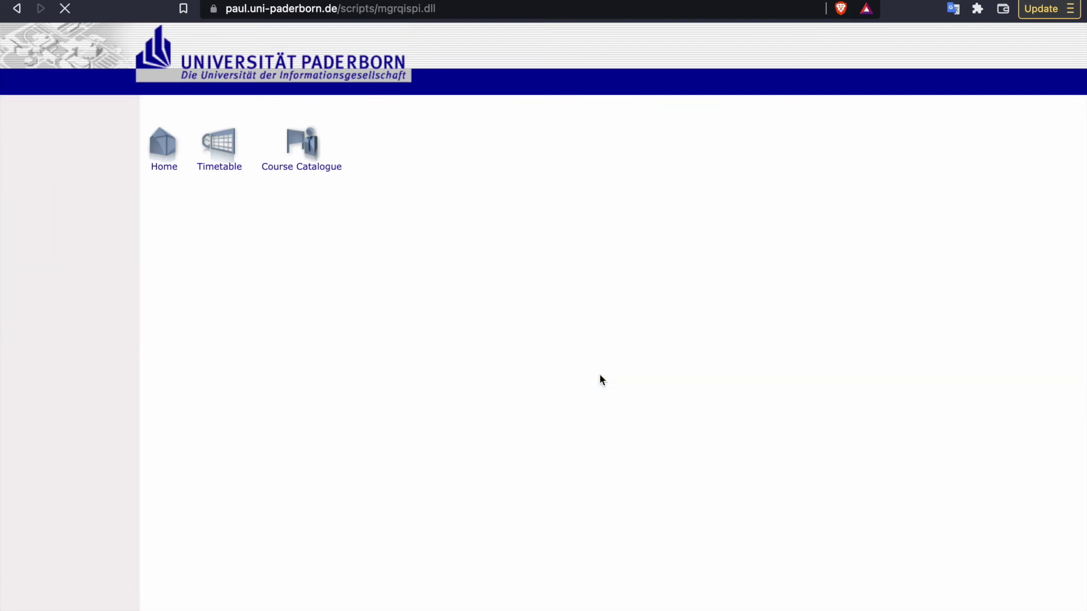
pyautogui.scroll(-1, 926, 416)
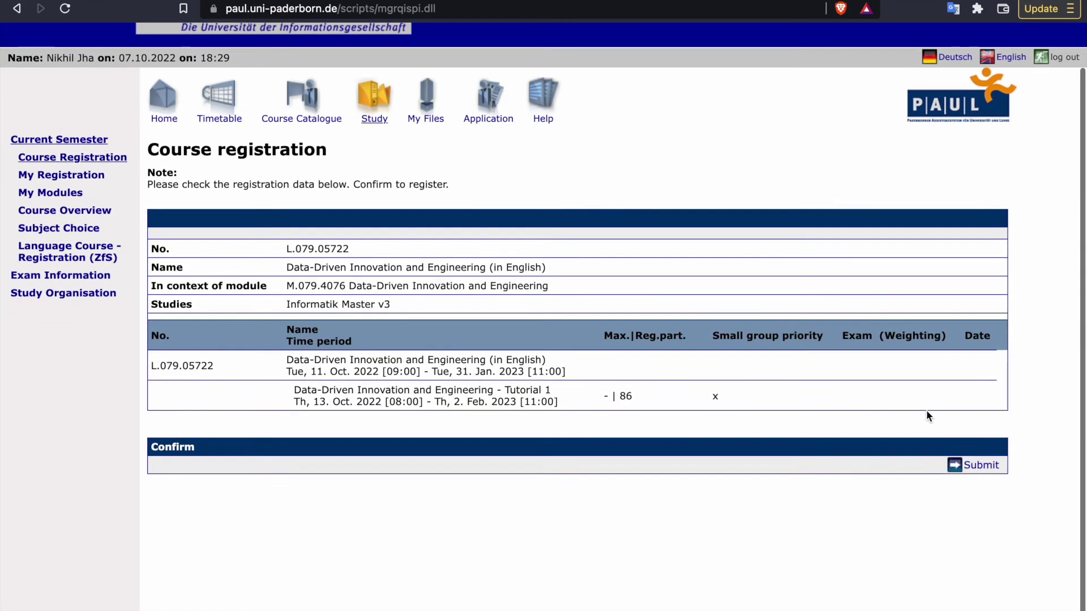
pyautogui.click(974, 467)
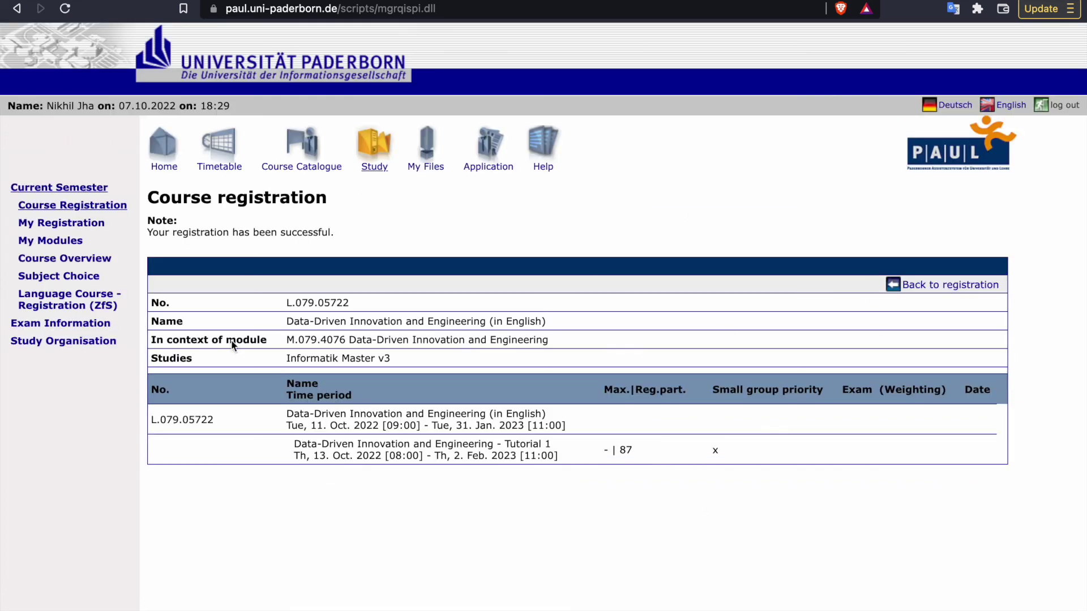
pyautogui.click(50, 243)
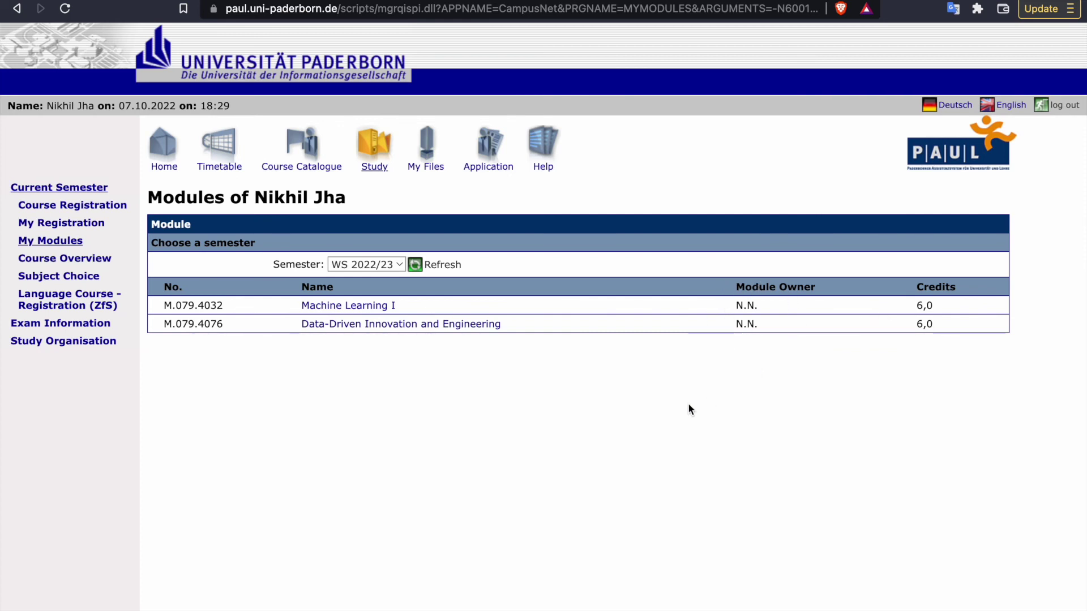
# Step: Scroll My Modules to check Machine Learning I and Data-Driven Innovation and Engineering are listed
pyautogui.scroll(-2, 576, 364)
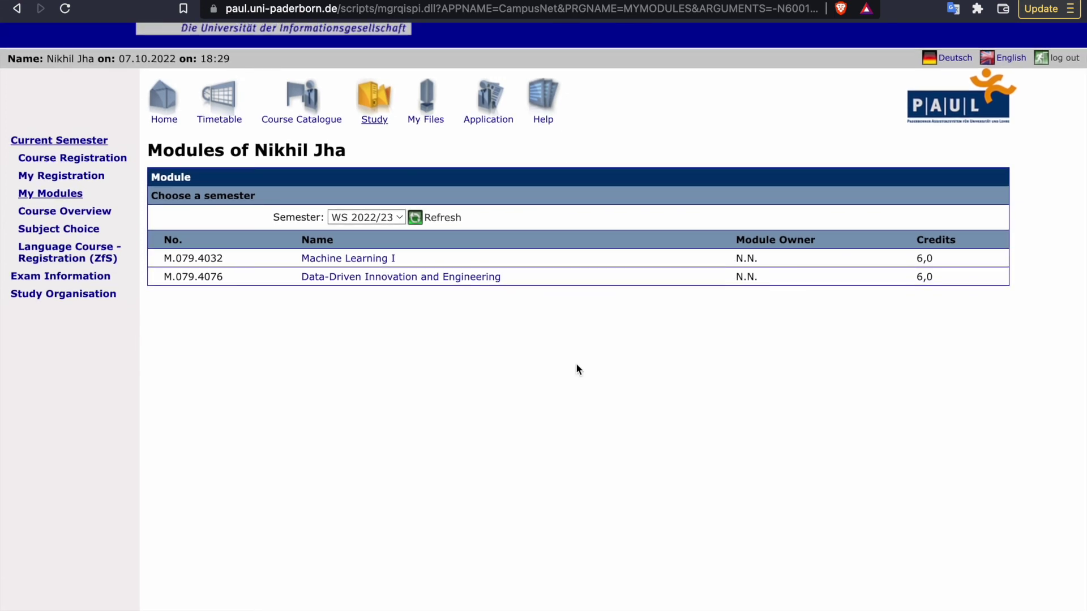
pyautogui.scroll(2, 576, 369)
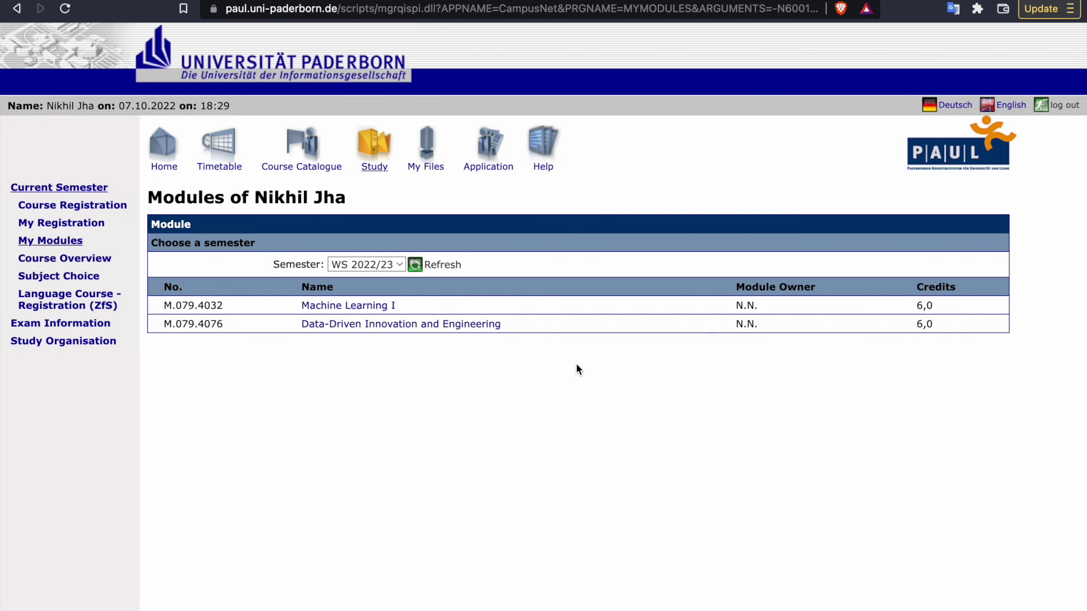